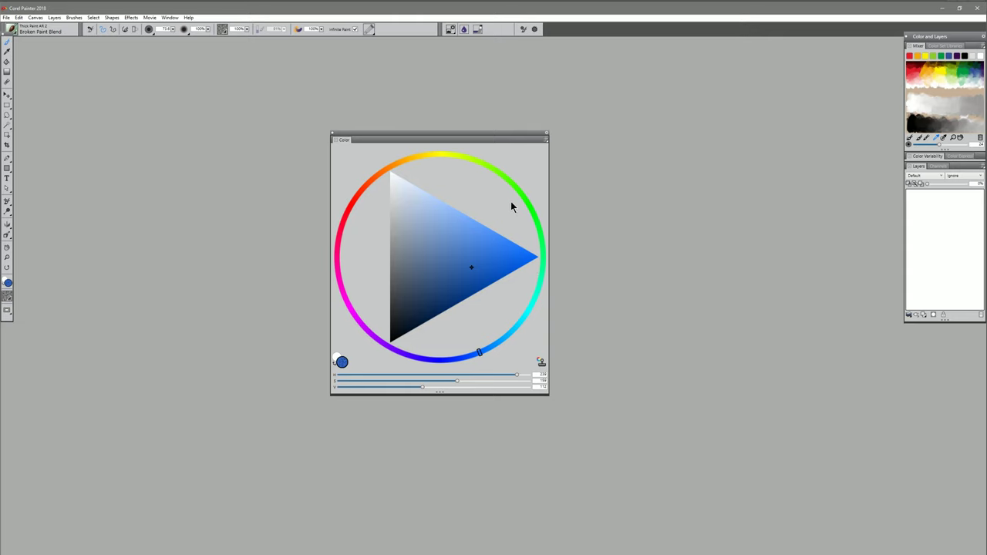
- Sweep Painter's hue ring from yellow through red and purple to cyan, then pale it in the triangle
left_click(443, 156)
mouse_move(443, 156)
left_mouse_down()
mouse_move(410, 159)
mouse_move(347, 214)
mouse_move(423, 160)
mouse_move(450, 158)
mouse_move(356, 195)
mouse_move(338, 247)
mouse_move(343, 307)
mouse_move(380, 341)
left_mouse_up()
mouse_move(383, 376)
left_mouse_down()
mouse_move(452, 372)
mouse_move(536, 320)
left_mouse_up()
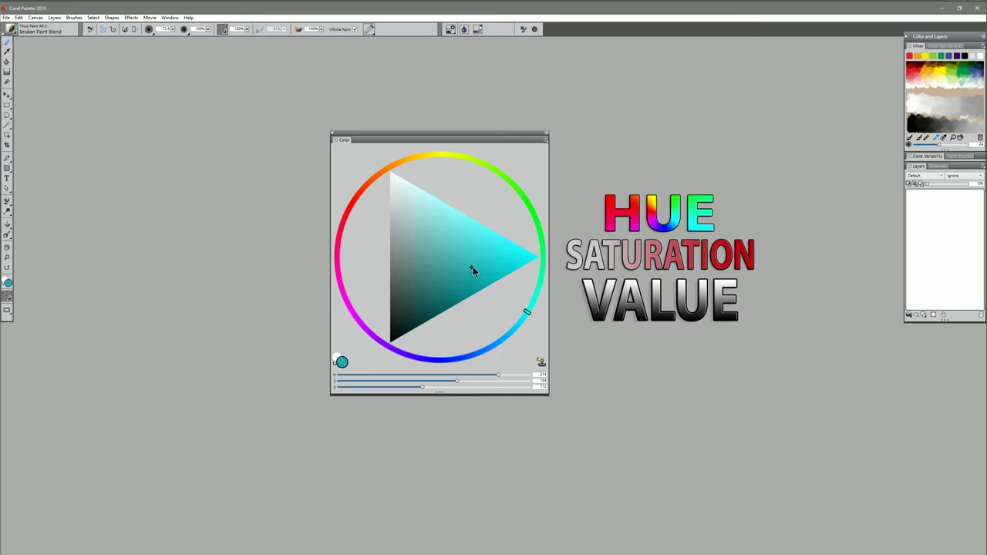
mouse_move(473, 271)
left_mouse_down()
mouse_move(526, 263)
mouse_move(414, 251)
mouse_move(538, 258)
mouse_move(421, 262)
mouse_move(547, 259)
mouse_move(388, 265)
mouse_move(383, 181)
mouse_move(377, 314)
mouse_move(388, 308)
mouse_move(388, 194)
mouse_move(389, 316)
mouse_move(392, 232)
left_mouse_up()
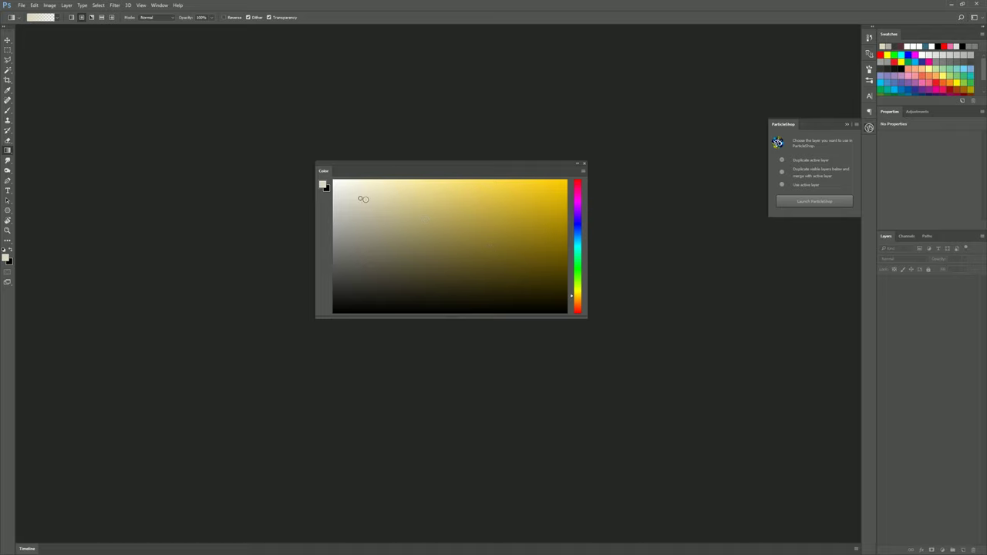
- Try several shades in Photoshop's hue cube field, ending on a muted golden yellow
left_click(492, 238)
mouse_move(581, 301)
left_mouse_down()
mouse_move(583, 185)
mouse_move(583, 295)
left_mouse_up()
left_click(333, 201)
mouse_move(333, 200)
left_mouse_down()
mouse_move(333, 219)
mouse_move(332, 208)
left_mouse_up()
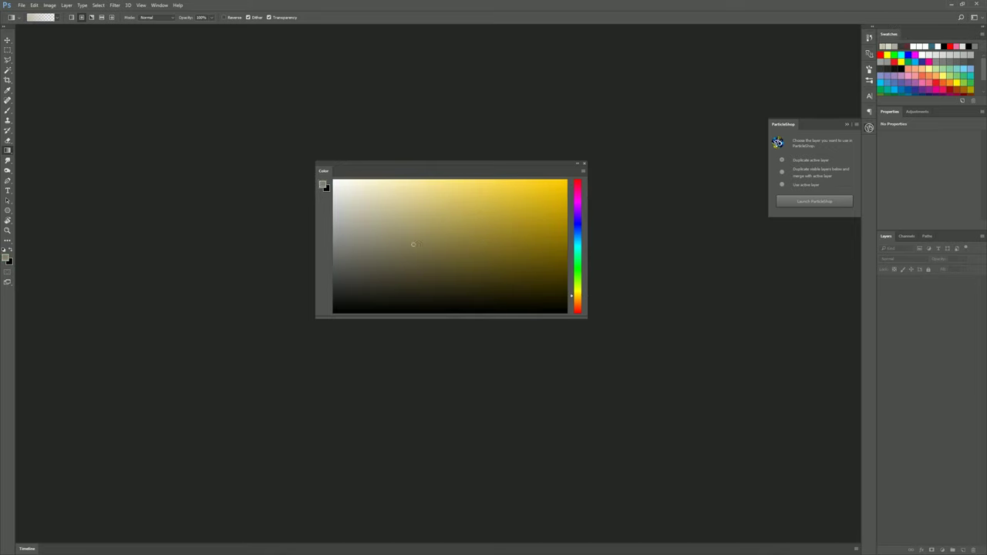
left_click(523, 243)
mouse_move(455, 220)
left_mouse_down()
mouse_move(455, 202)
mouse_move(476, 204)
mouse_move(482, 218)
left_mouse_up()
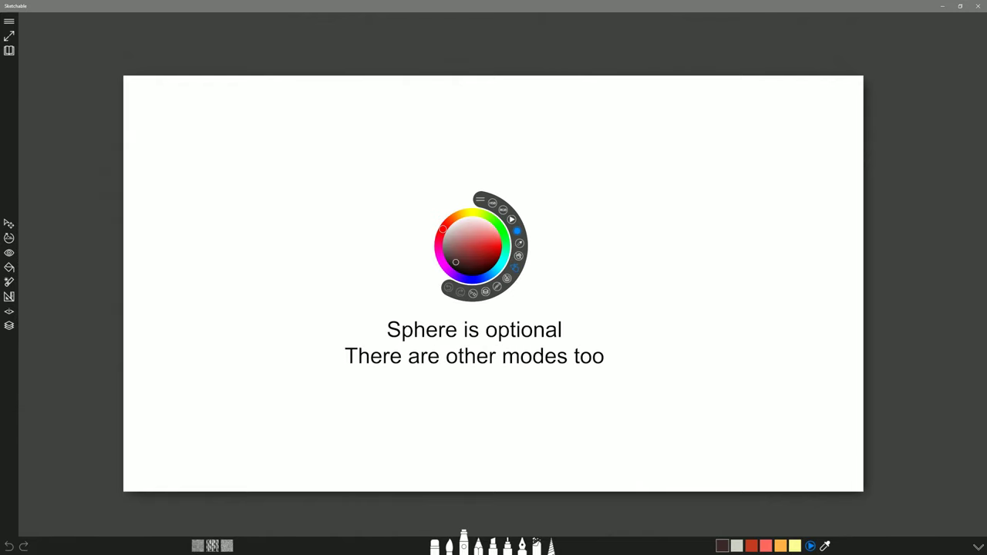
- Move Sketchable's sphere marker from a lighter red through grey to a muted brick red
mouse_move(456, 261)
left_mouse_down()
mouse_move(474, 258)
mouse_move(481, 242)
mouse_move(456, 249)
mouse_move(478, 261)
mouse_move(462, 244)
left_mouse_up()
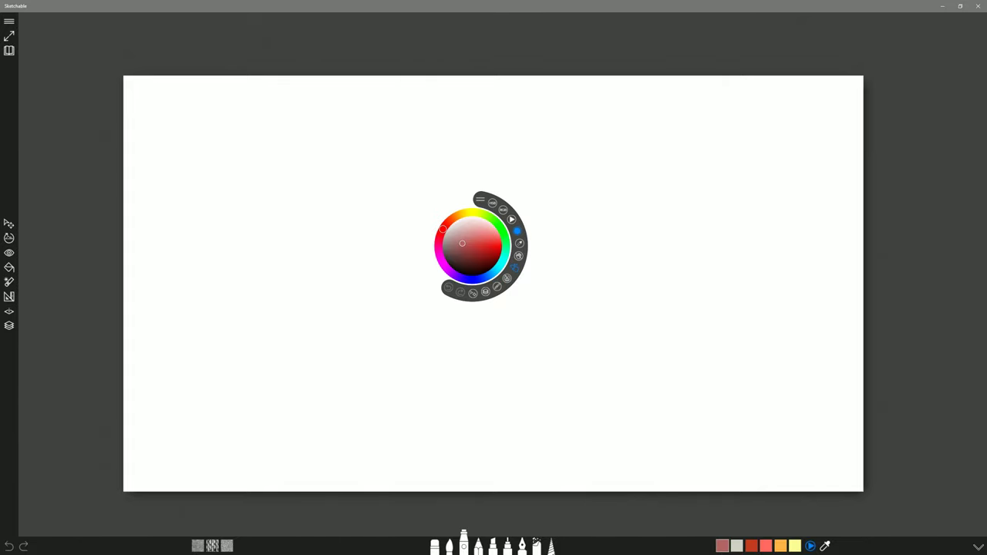
left_click(443, 245)
mouse_move(442, 245)
left_mouse_down()
mouse_move(484, 255)
mouse_move(469, 242)
left_mouse_up()
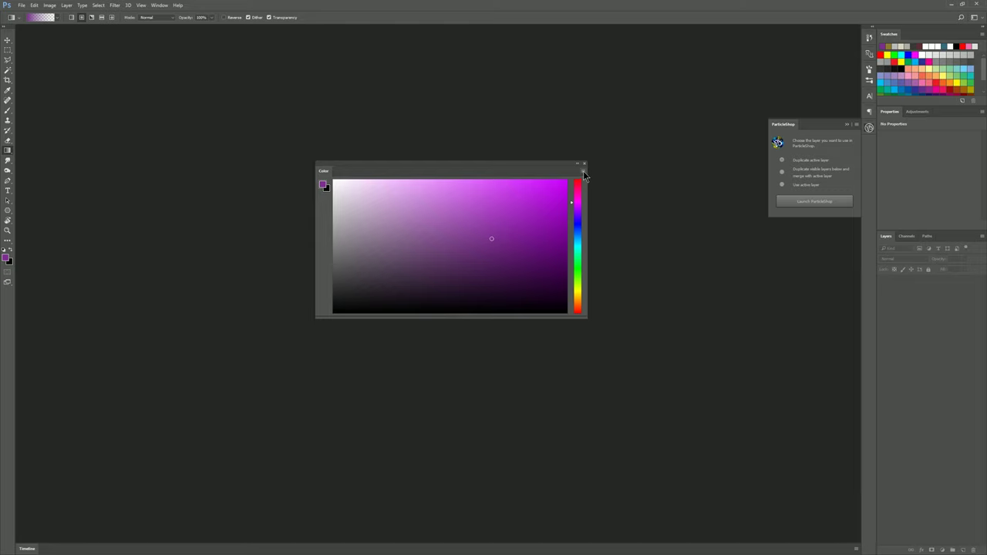
- Show the Color panel as a Brightness Cube at full brightness, then switch it to Hue Cube
left_click(584, 173)
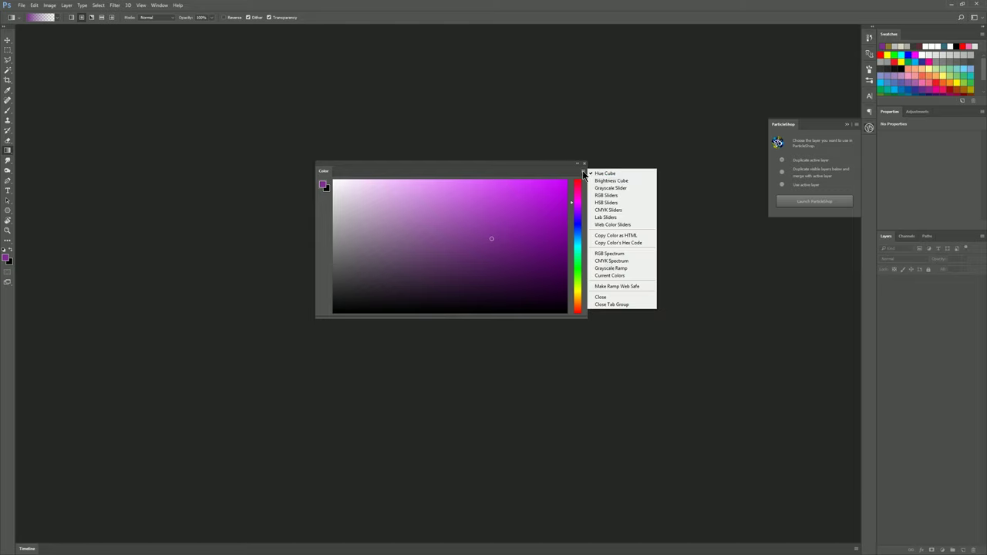
left_click(622, 182)
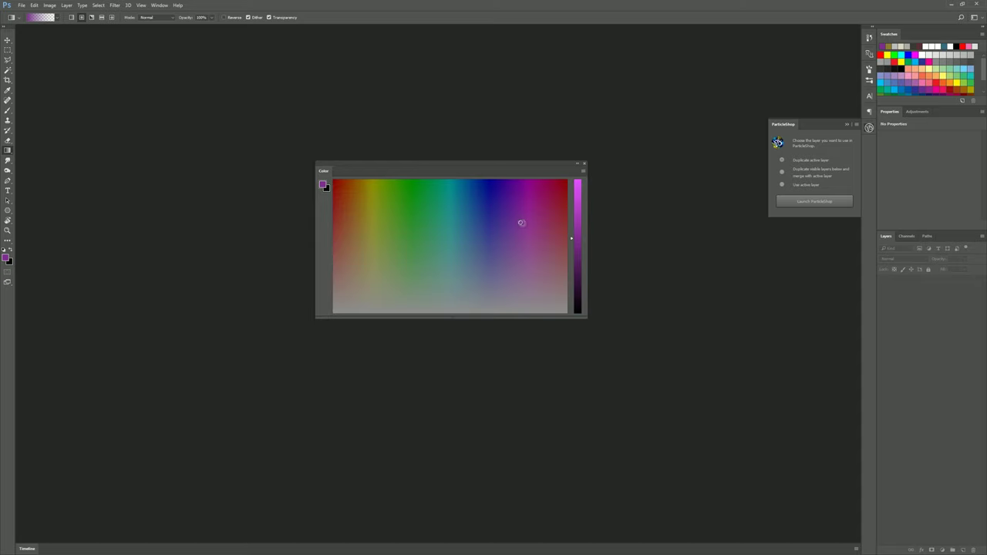
mouse_move(377, 184)
left_mouse_down()
mouse_move(335, 179)
mouse_move(547, 178)
mouse_move(535, 236)
mouse_move(540, 302)
left_mouse_up()
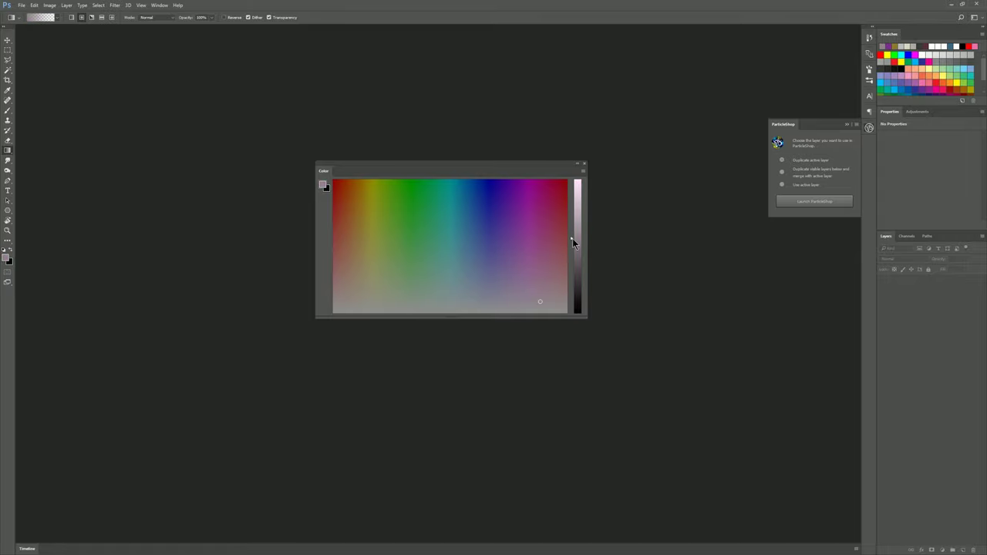
mouse_move(572, 238)
left_mouse_down()
mouse_move(576, 193)
mouse_move(574, 274)
mouse_move(580, 184)
left_mouse_up()
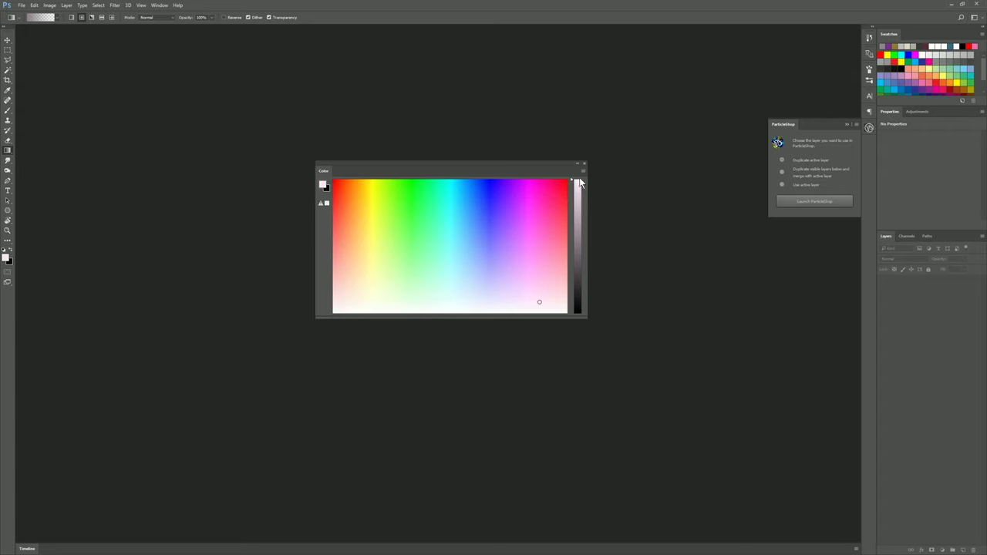
left_click(583, 172)
left_click(608, 173)
- Cycle the Color panel through RGB Spectrum and Grayscale Ramp, then back to Hue Cube
left_click(583, 171)
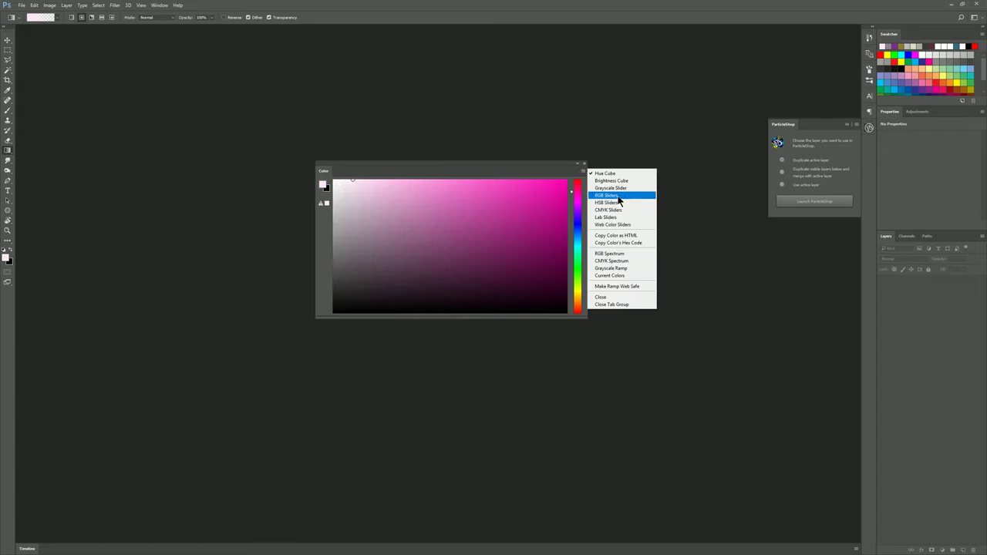
left_click(615, 260)
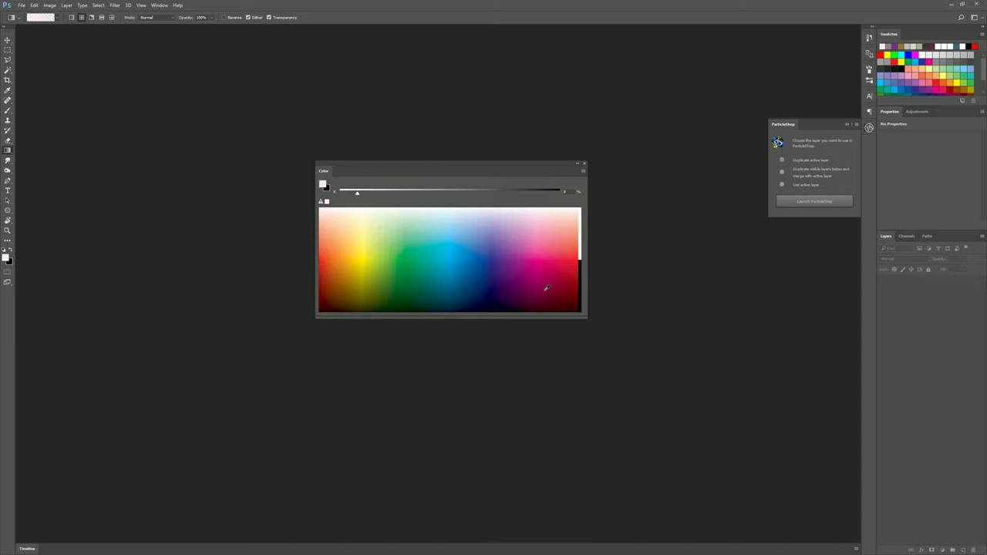
left_click(584, 170)
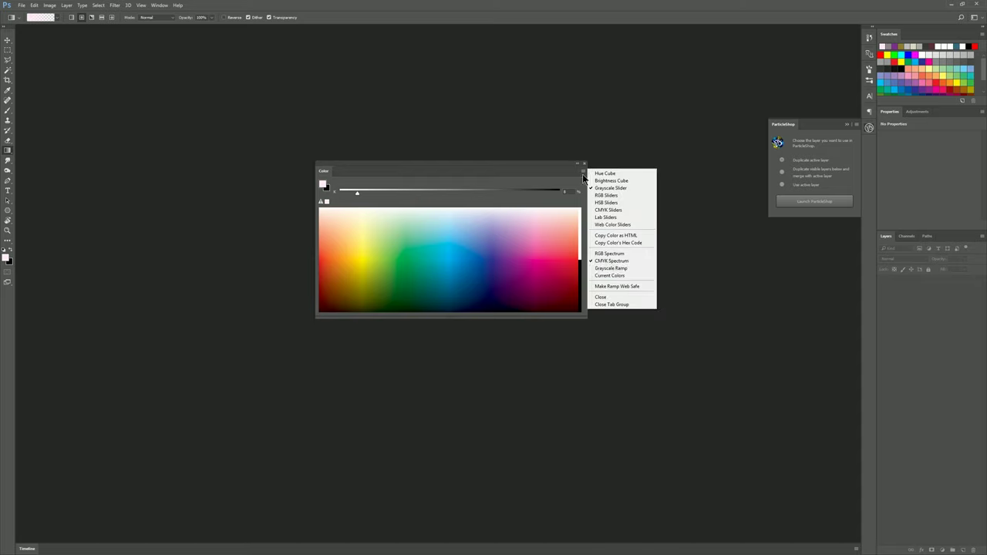
left_click(620, 266)
left_click(584, 171)
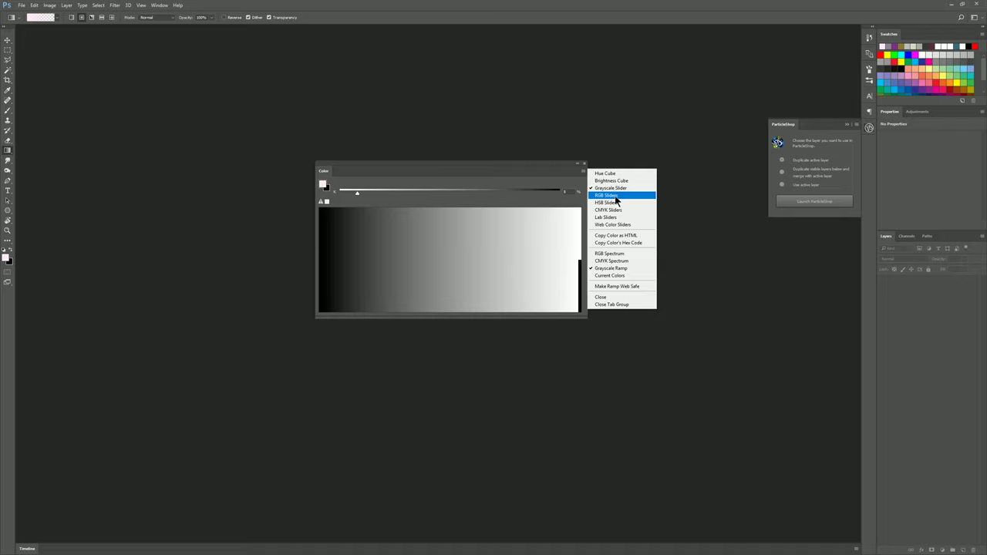
left_click(606, 173)
- Switch to RGB Sliders and lower red to 59 and green to 114 for a cyan
left_click(584, 170)
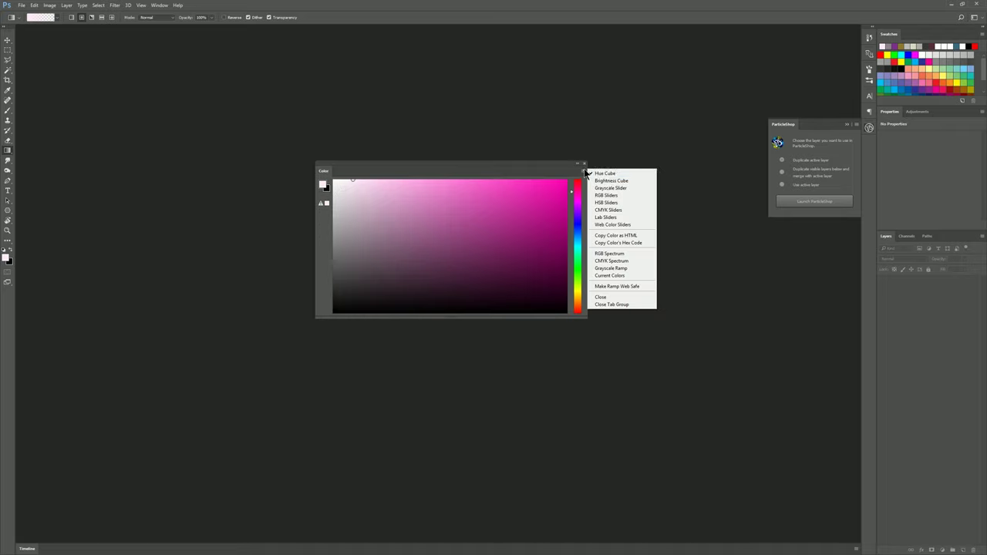
left_click(609, 196)
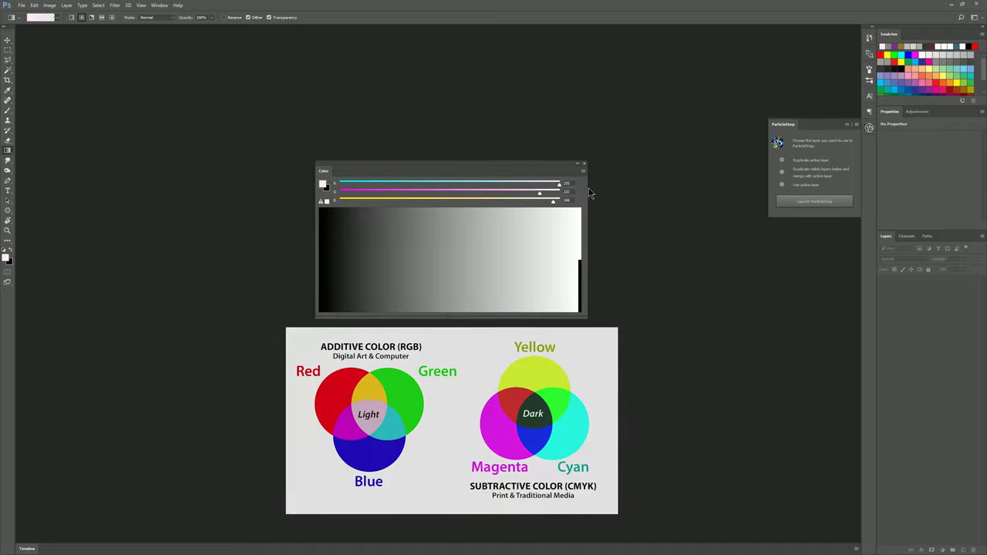
left_click_drag(560, 183, 390, 184)
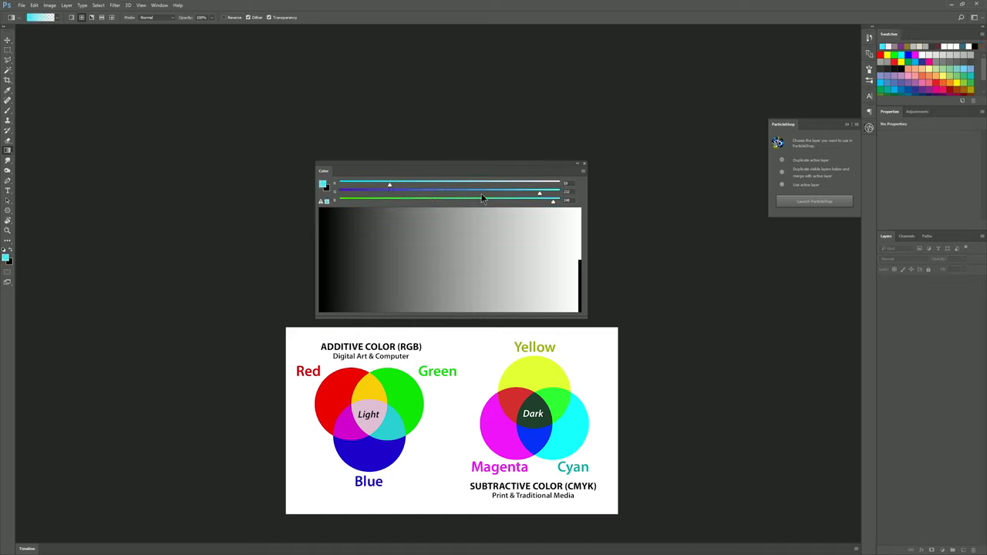
left_click_drag(539, 193, 383, 204)
- Switch to HSB Sliders and raise the hue from 113 to 119
left_click(584, 170)
left_click(609, 201)
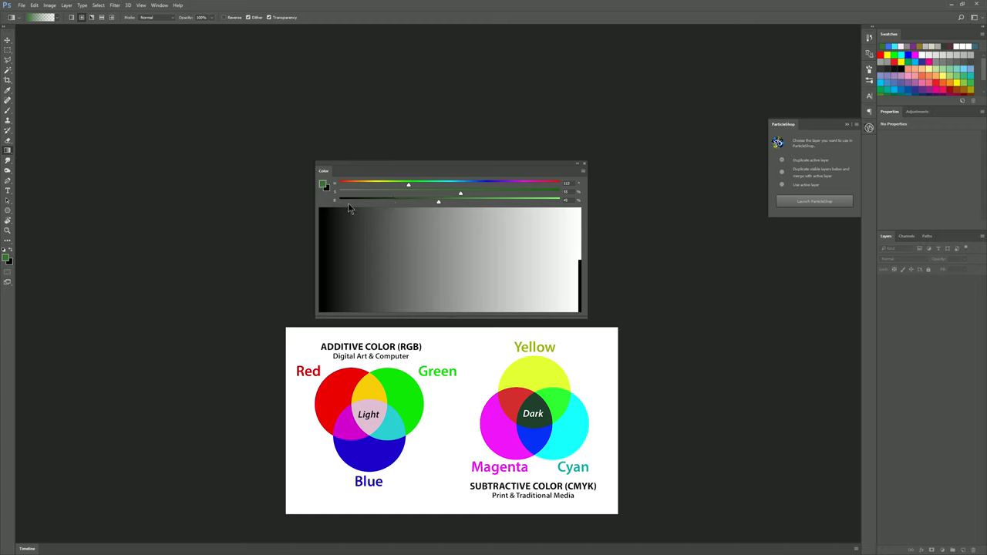
left_click_drag(409, 184, 490, 202)
- Switch the Color panel through CMYK Sliders and Lab Sliders, ending on Web Color Sliders
left_click(584, 171)
left_click(619, 216)
left_click(584, 171)
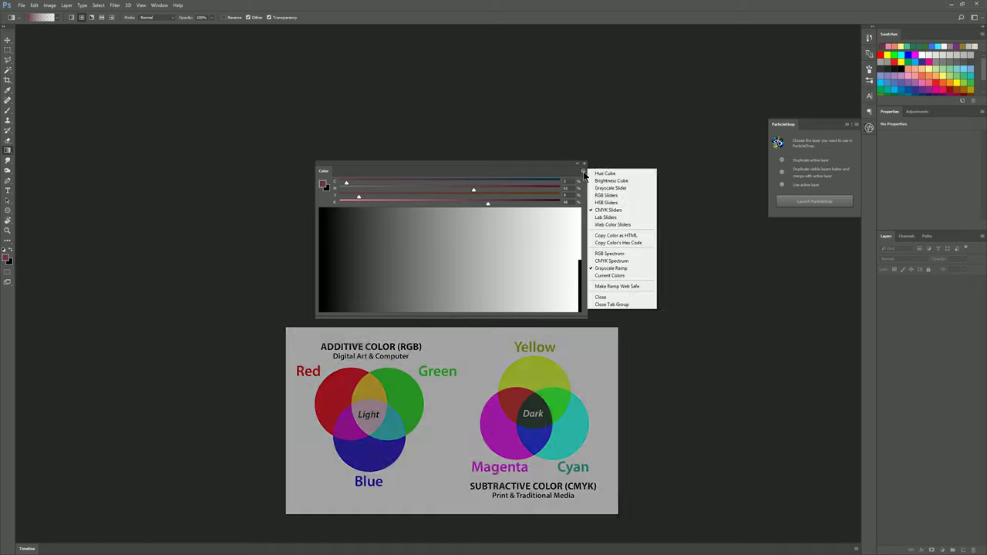
left_click(615, 219)
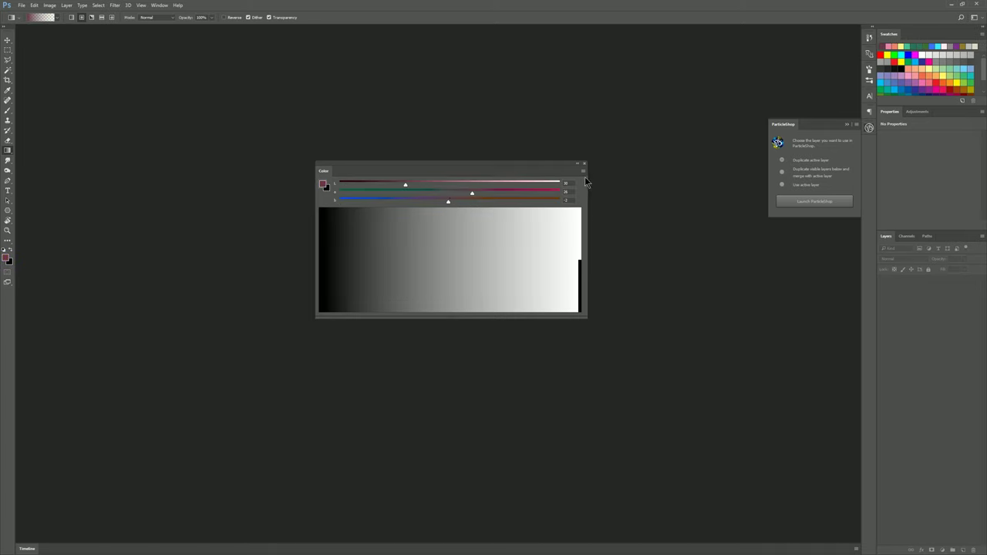
left_click(584, 171)
left_click(617, 231)
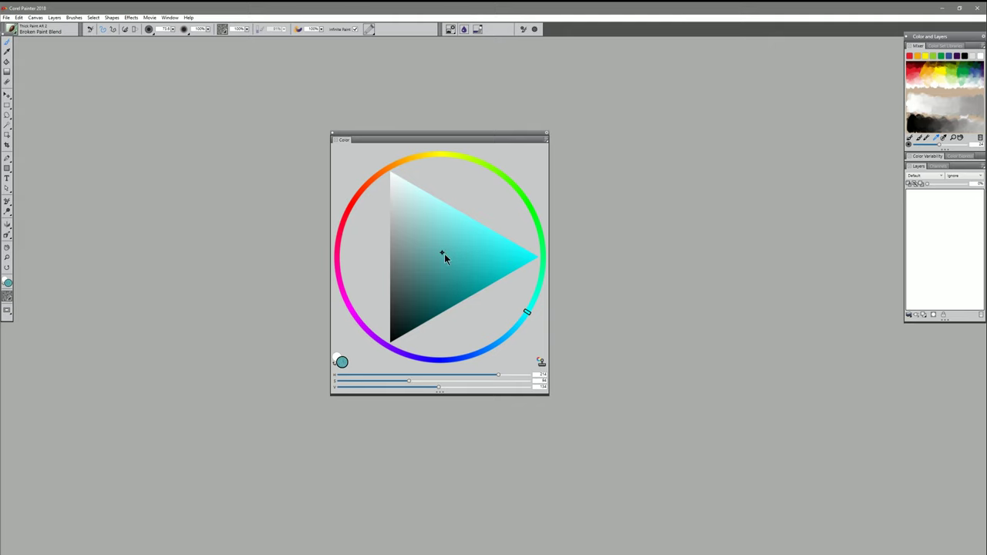
- In Painter's triangle go to white, then full cyan, rotate the hue to green, and pick a muted green
mouse_move(405, 244)
left_mouse_down()
mouse_move(385, 238)
mouse_move(381, 194)
mouse_move(386, 260)
mouse_move(390, 177)
left_mouse_up()
left_click_drag(392, 261, 537, 257)
mouse_move(488, 168)
left_mouse_down()
mouse_move(347, 198)
mouse_move(520, 189)
mouse_move(499, 171)
left_mouse_up()
mouse_move(405, 263)
left_mouse_down()
mouse_move(459, 262)
mouse_move(401, 331)
mouse_move(513, 258)
mouse_move(401, 189)
left_mouse_up()
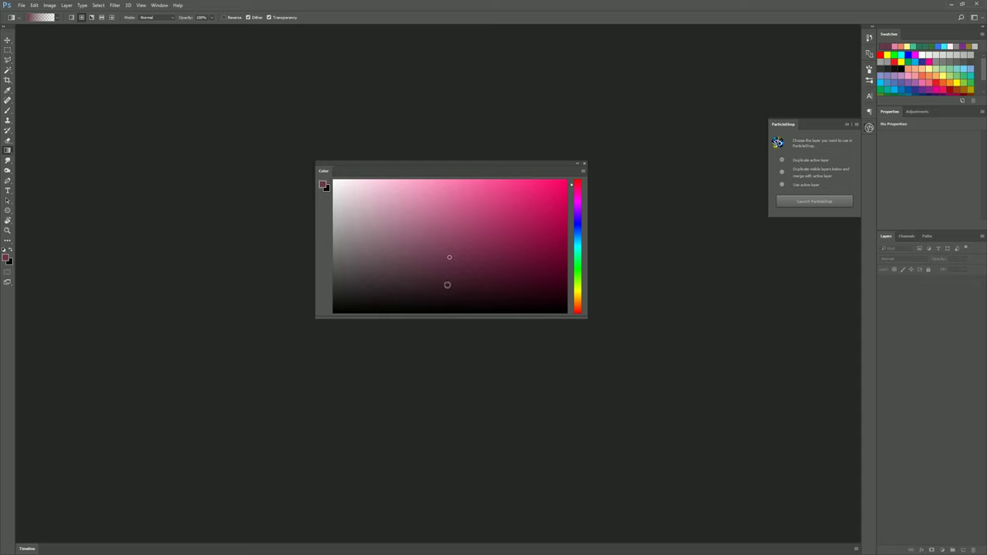
- Pick a near-black dark maroon at the bottom-right of Photoshop's hue cube field
left_click(544, 290)
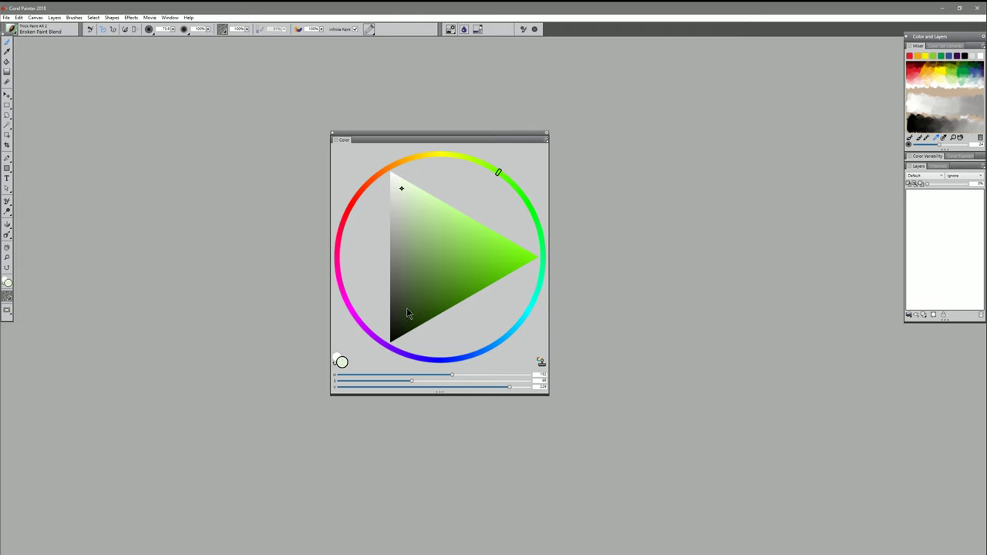
- Move Painter's triangle marker to a near-black green, then to white
mouse_move(406, 308)
left_mouse_down()
mouse_move(399, 316)
mouse_move(412, 319)
mouse_move(393, 333)
mouse_move(401, 331)
left_mouse_up()
left_click_drag(393, 334, 408, 351)
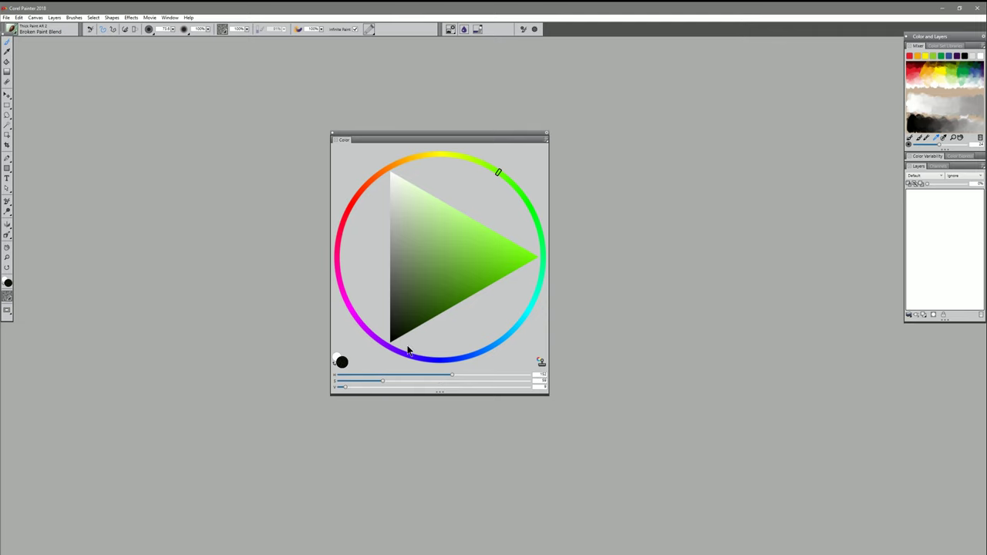
mouse_move(425, 238)
left_mouse_down()
mouse_move(391, 176)
mouse_move(533, 258)
left_mouse_up()
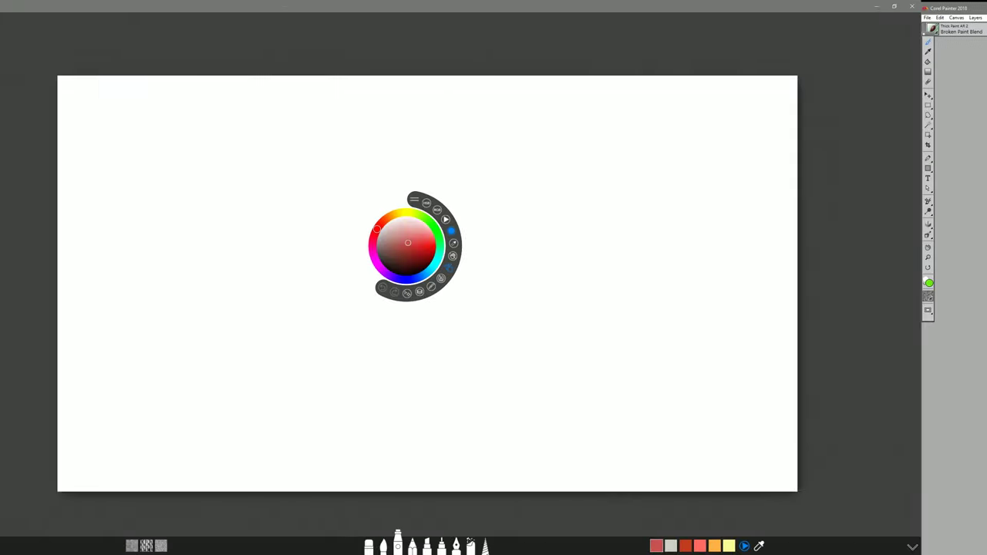